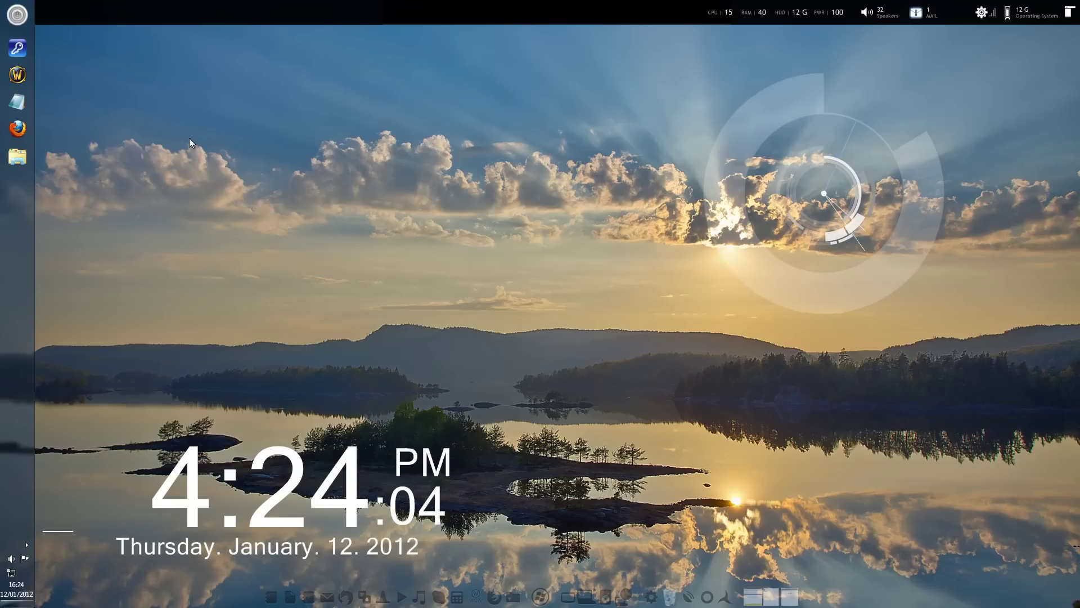
Step: Open an administrator command console, maximize it, and run ipconfig to reveal gateway 192.168.1.1
key("super+r")
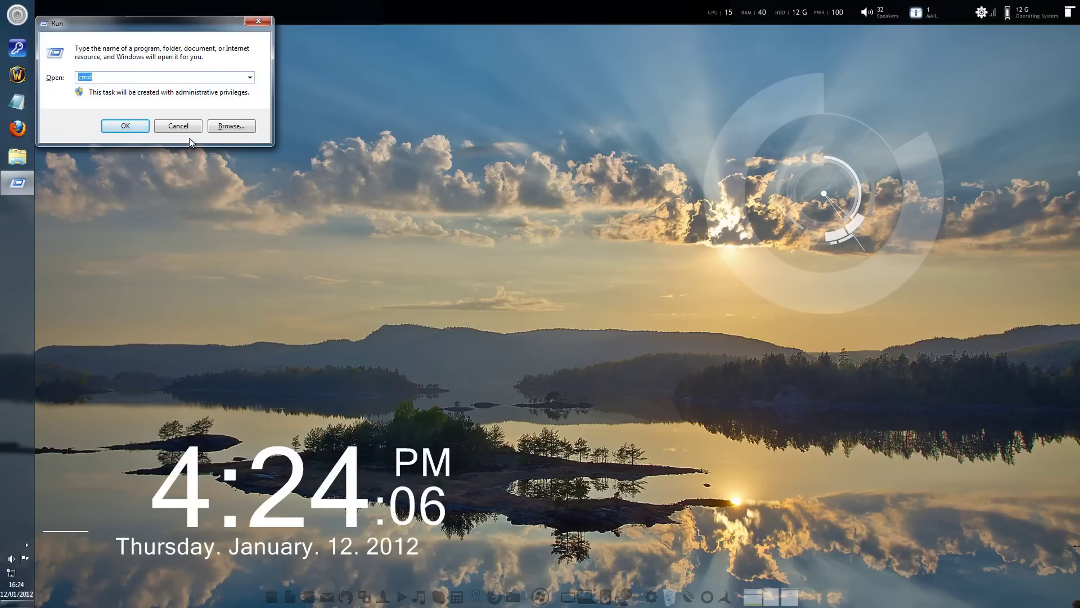
key("BackSpace")
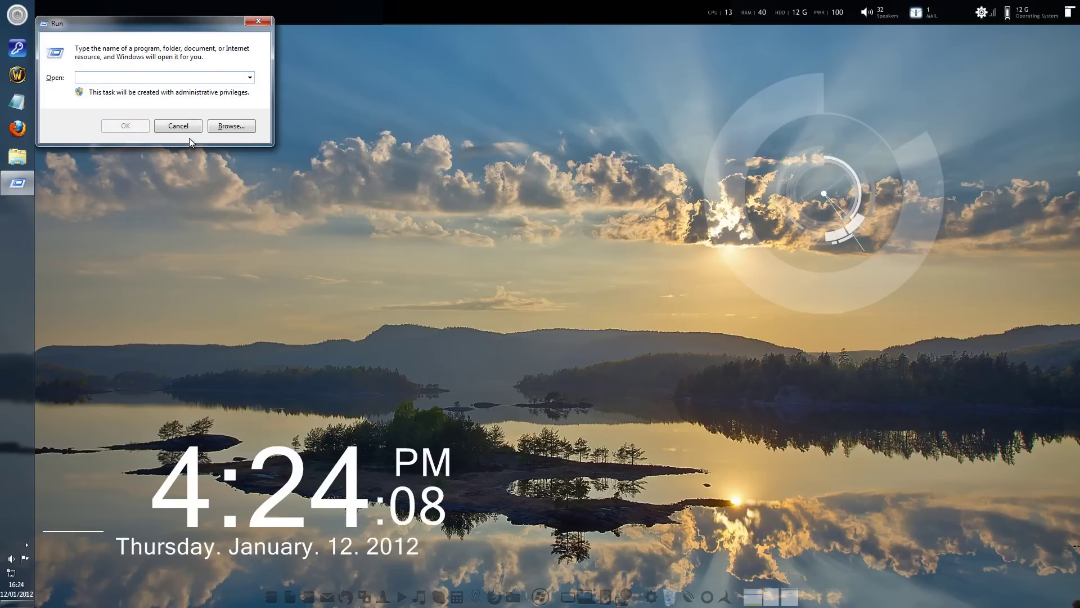
type("cmd")
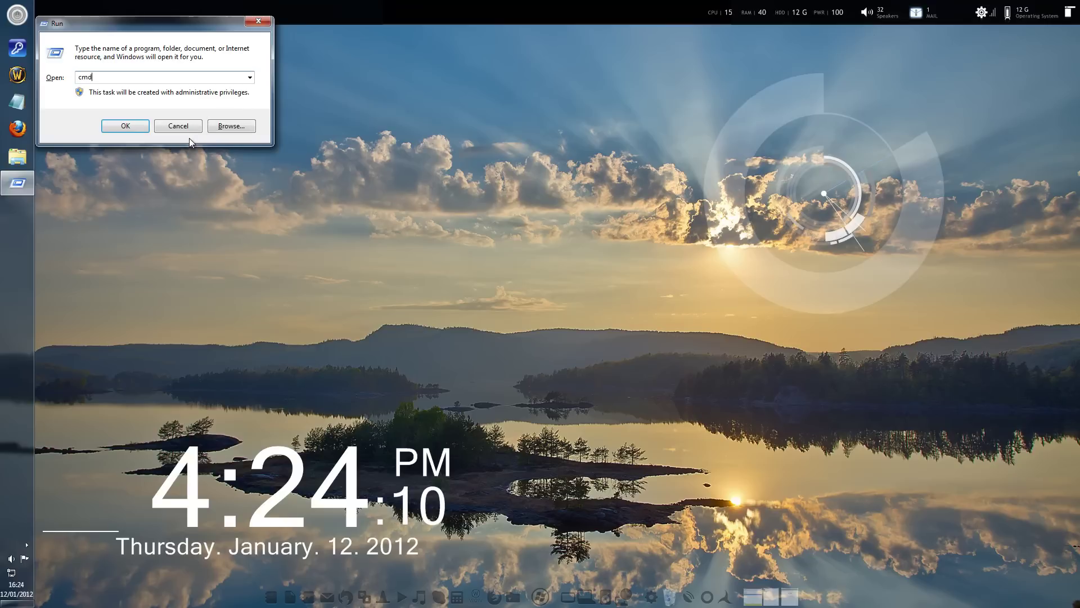
key("Return")
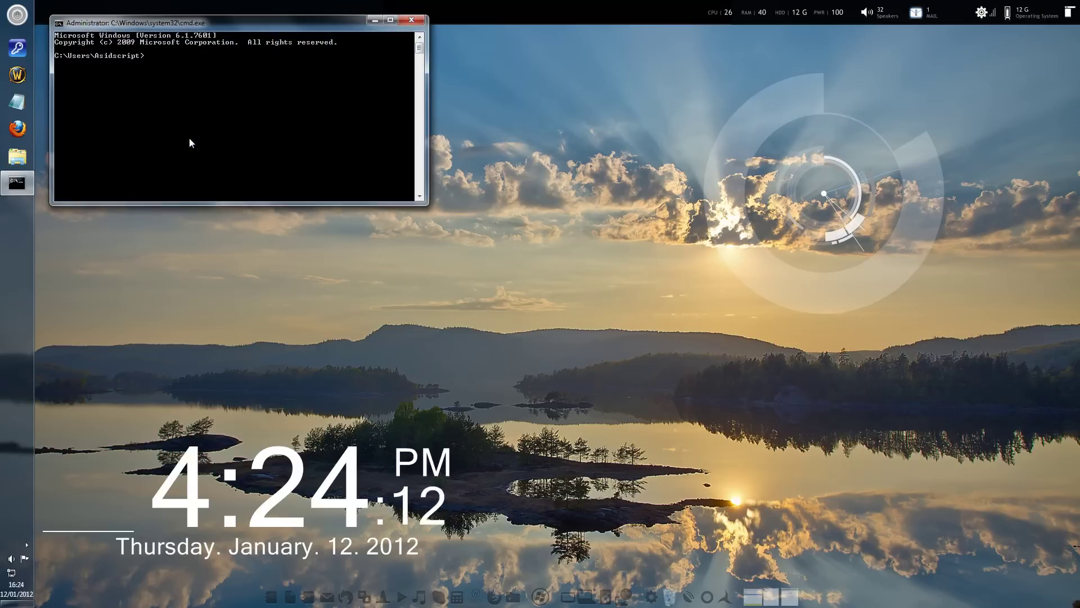
left_click(390, 19)
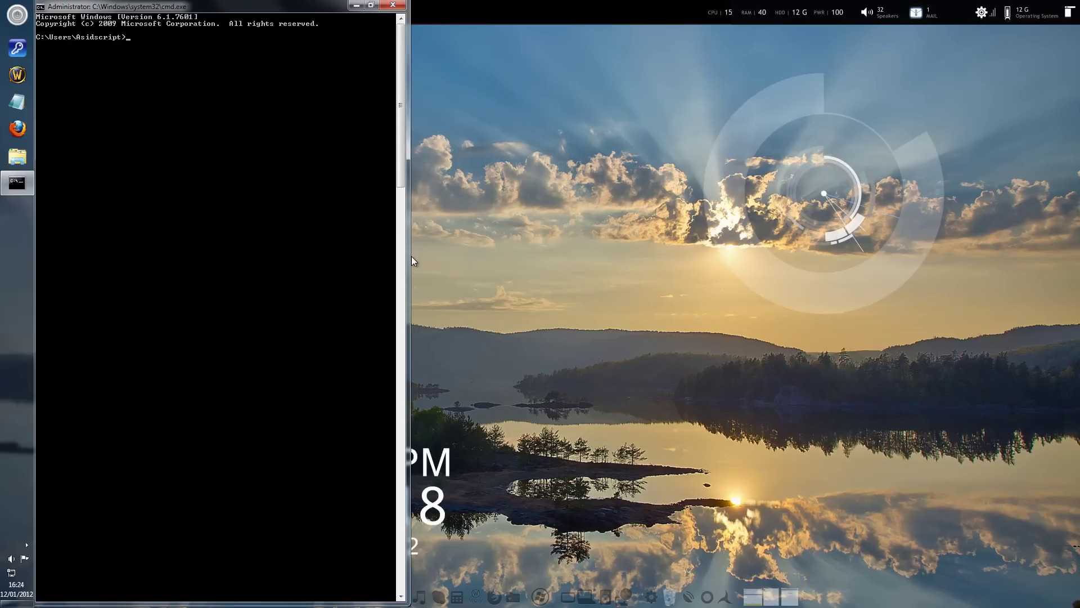
type("ipconfi")
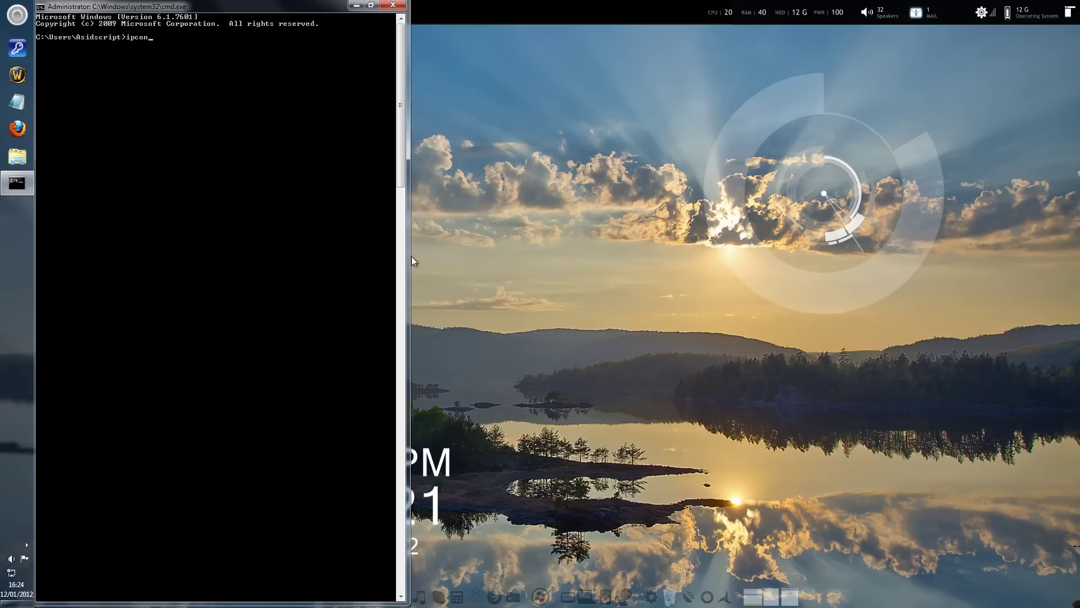
type("g")
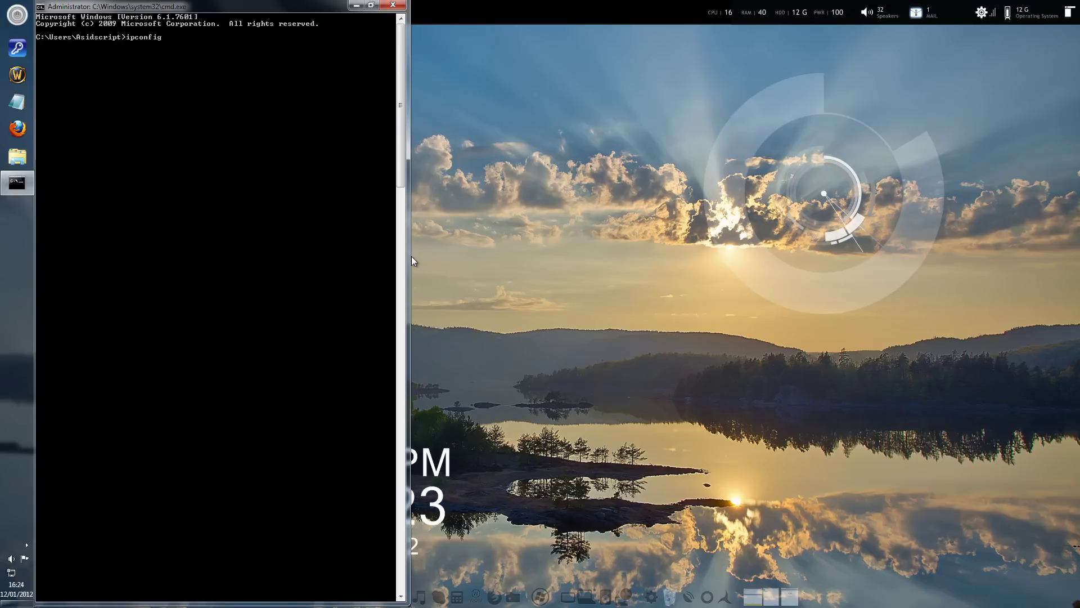
key("Return")
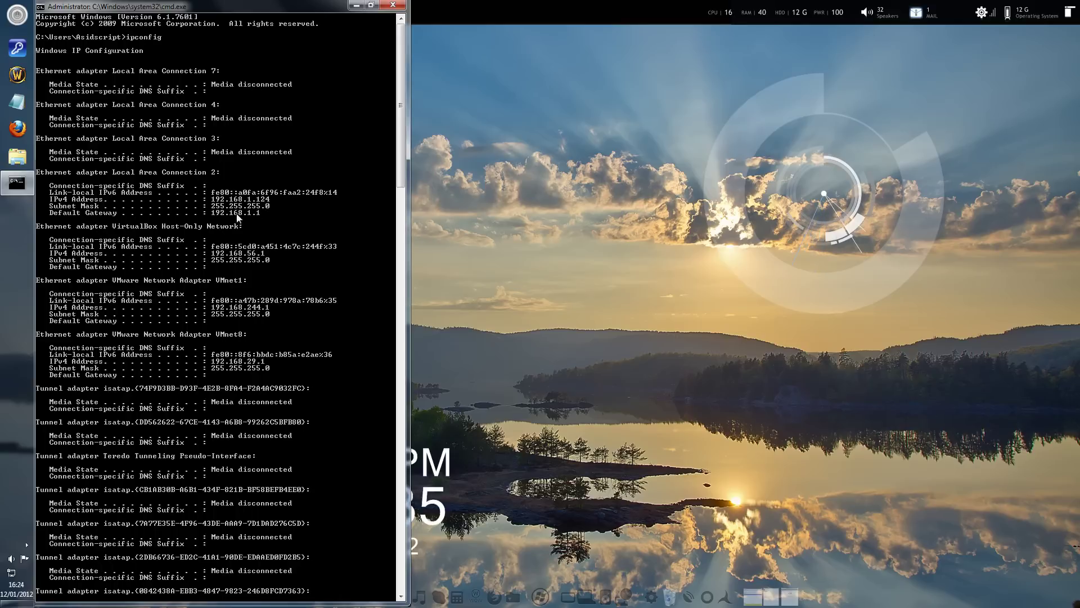
Step: Record the gateway address 192.168.1.1 in a new Notepad note
left_click(18, 106)
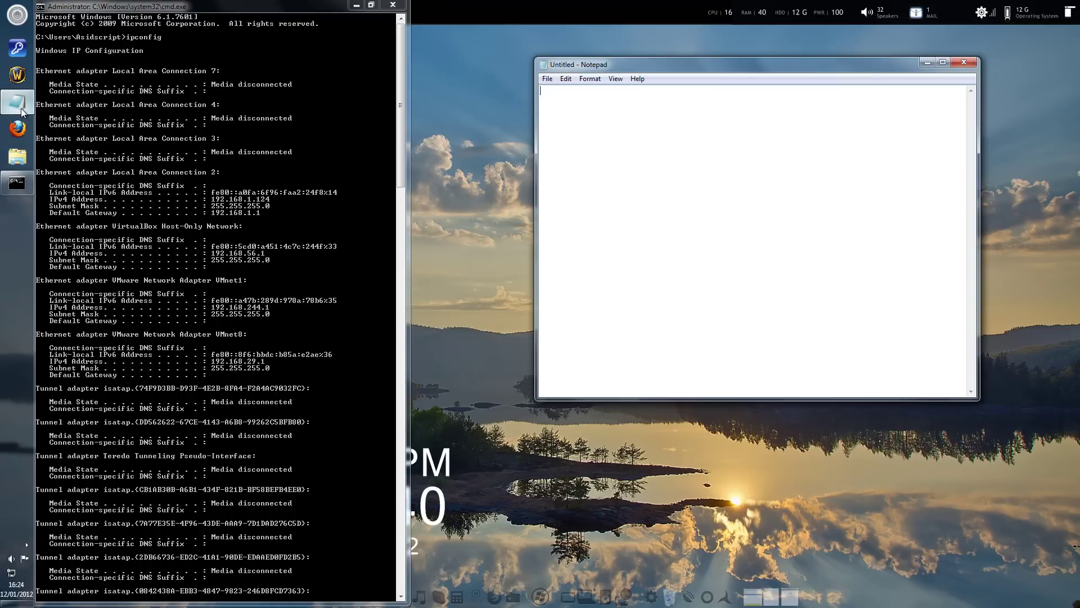
type("1952.168")
key("ctrl+a")
key("BackSpace")
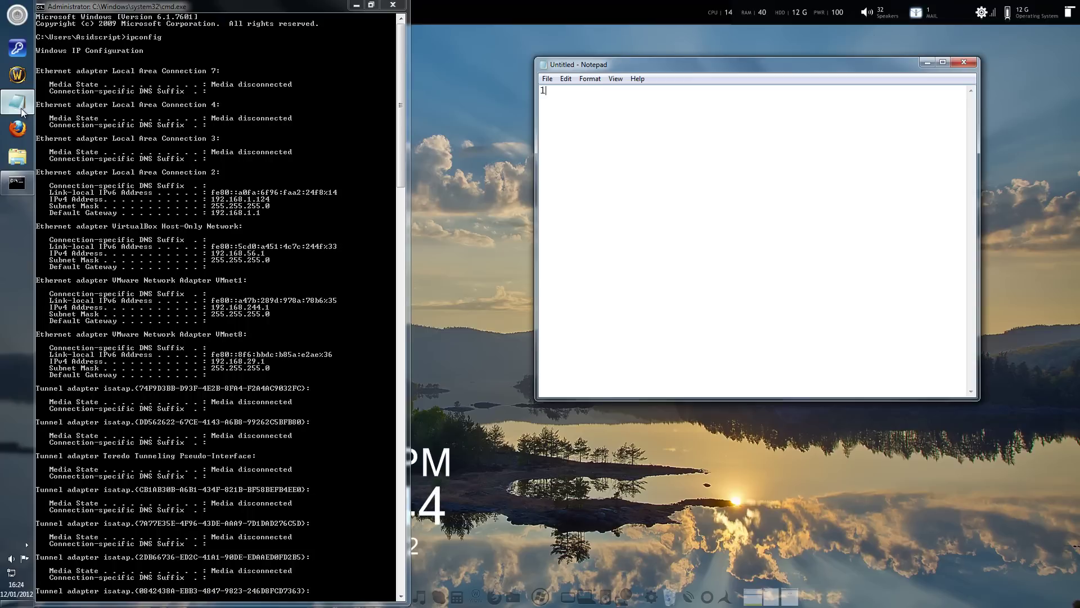
type("92.168.1.1")
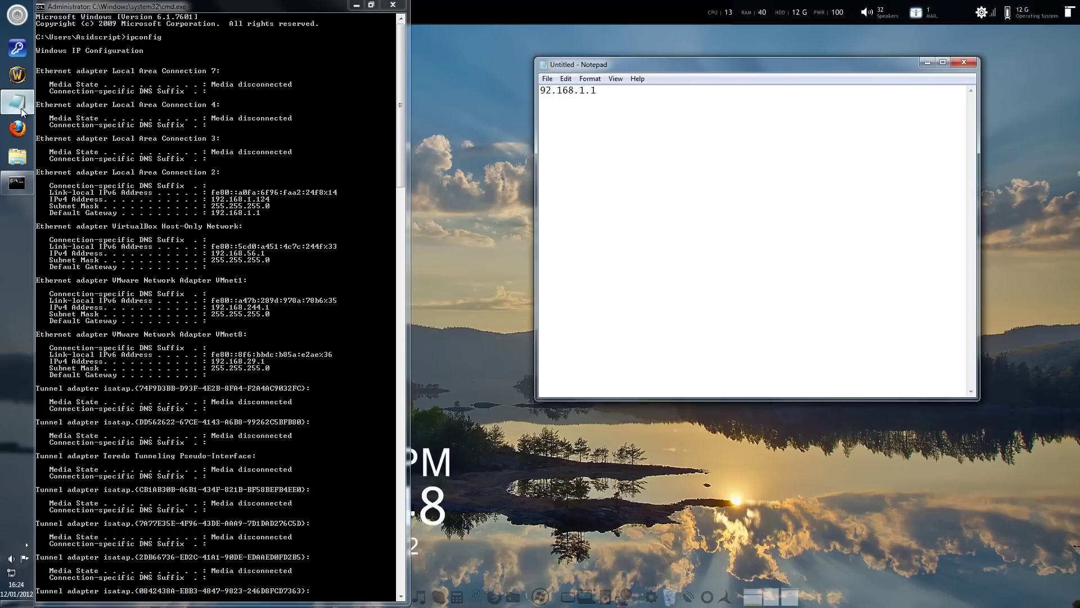
key("Home")
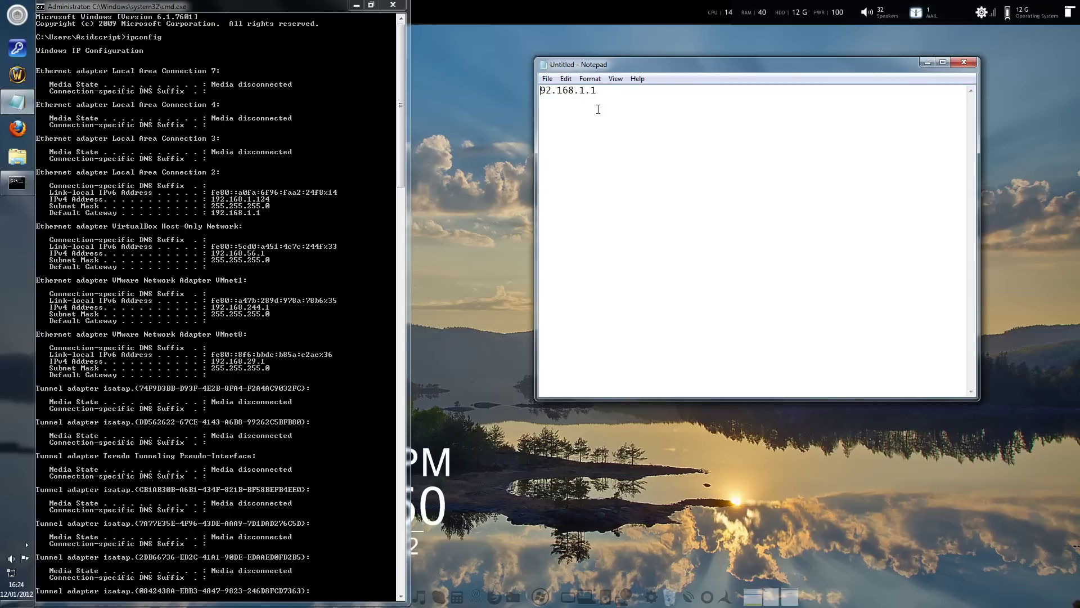
type("1")
Step: Close the command console and dock the note on the right half of the screen
left_click(392, 4)
left_click_drag(717, 65, 1079, 178)
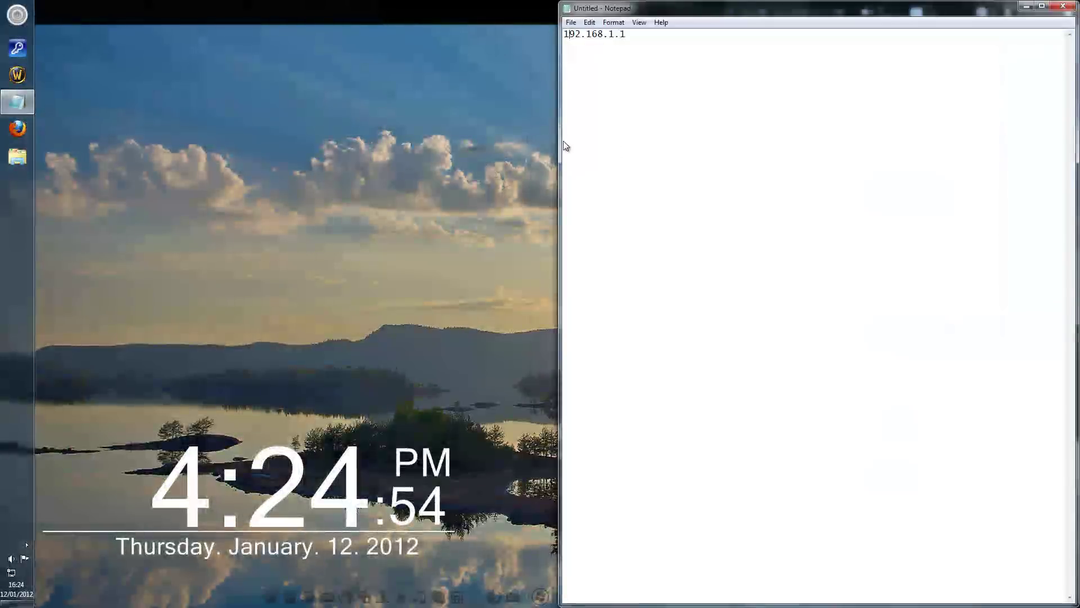
left_click_drag(563, 143, 595, 143)
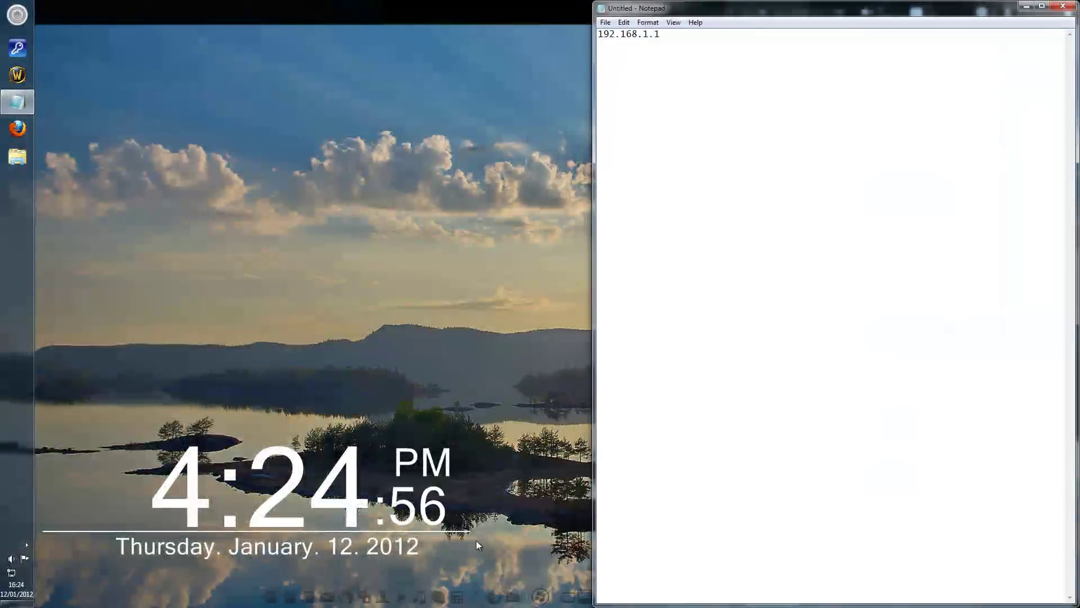
Step: Launch Firefox and copy the gateway address 192.168.1.1 from the note
left_click(498, 586)
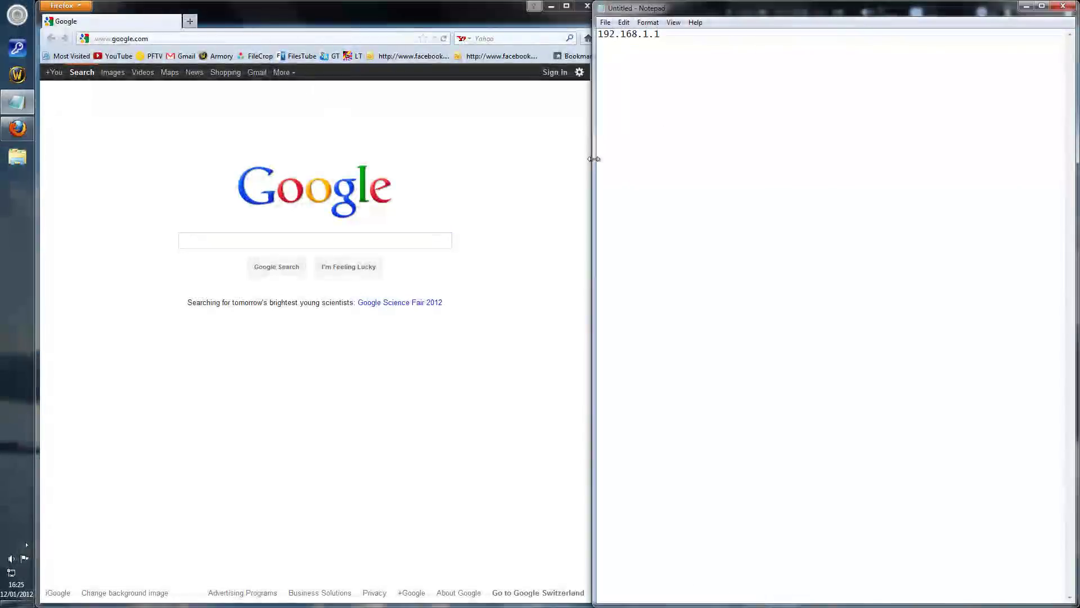
left_click_drag(594, 157, 609, 158)
left_click_drag(700, 34, 611, 34)
right_click(635, 34)
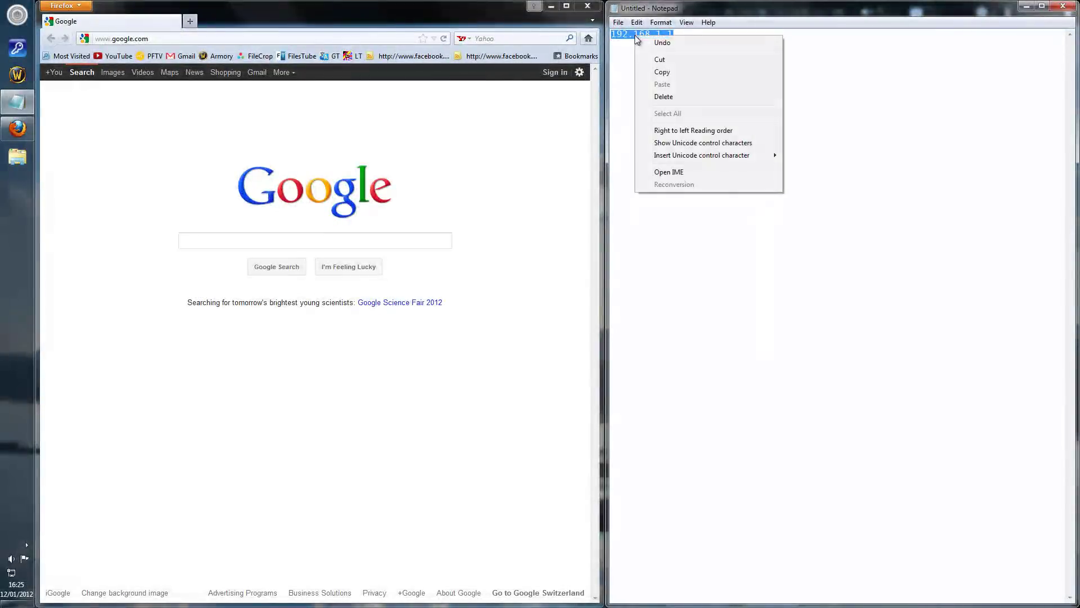
left_click(662, 72)
Step: Paste 192.168.1.1 into Firefox's address bar and load the router login page
left_click(168, 38)
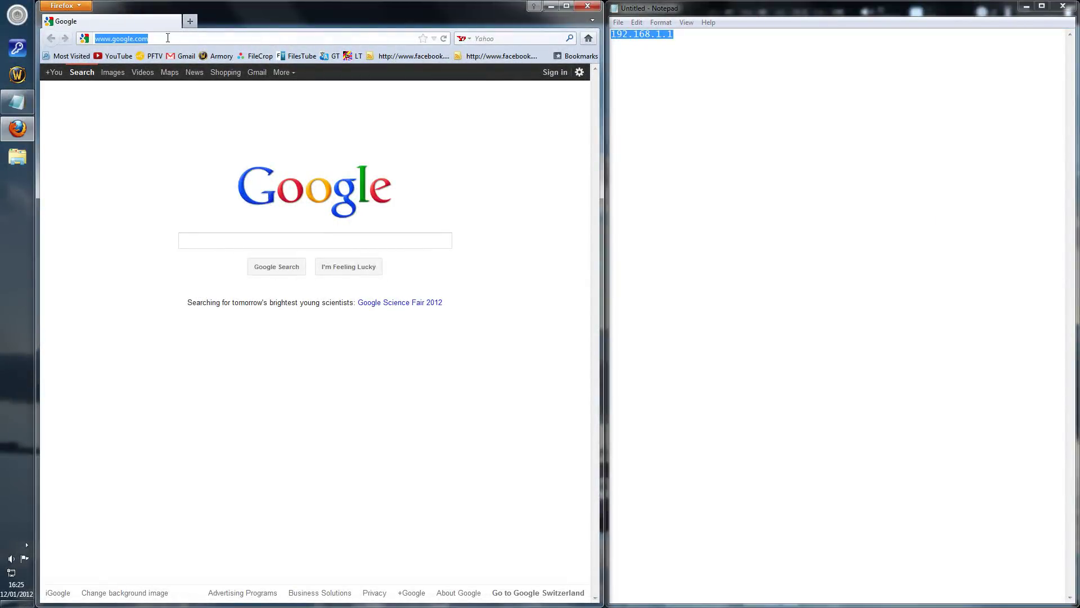
right_click(126, 35)
left_click(157, 84)
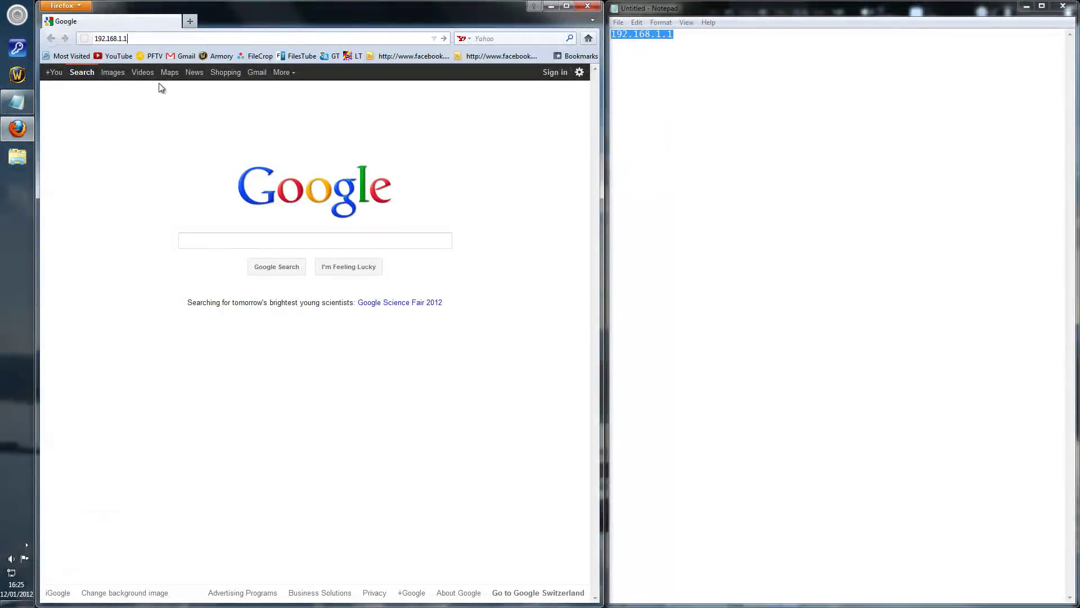
key("Return")
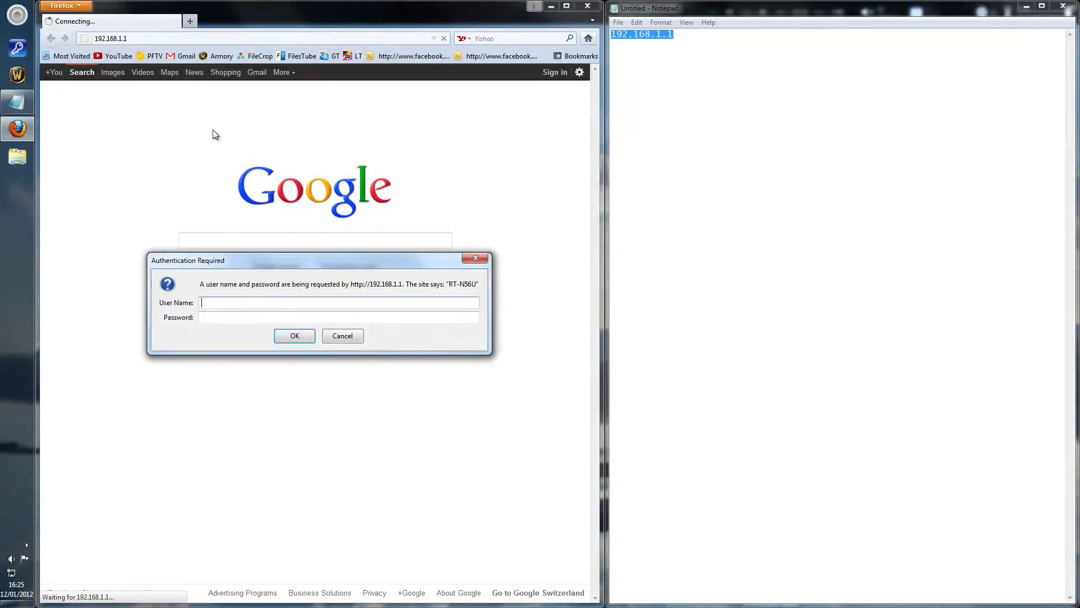
key("Tab")
key("Return")
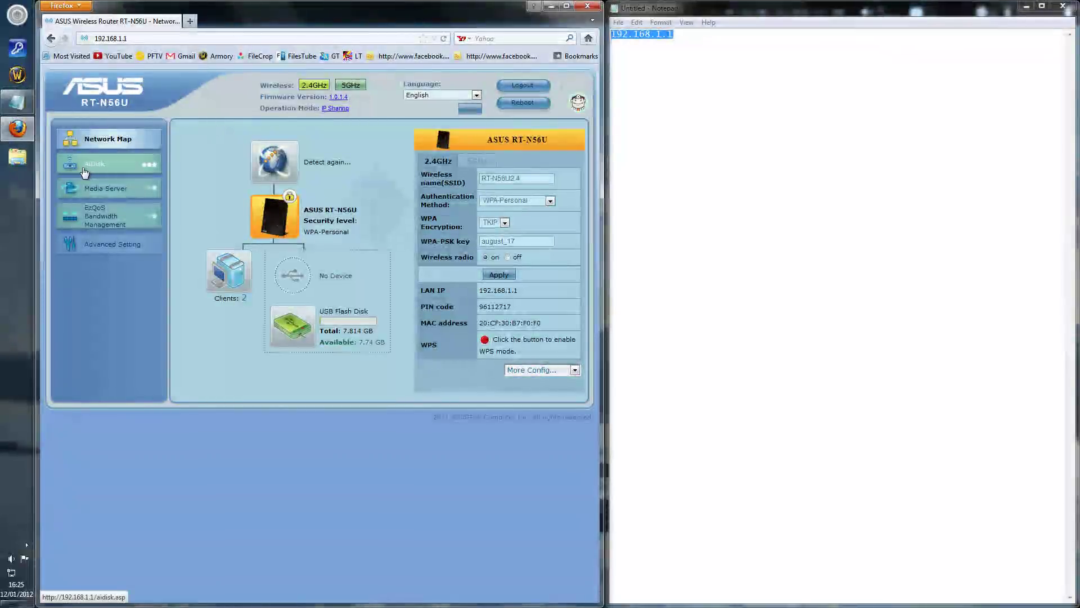
left_click(93, 165)
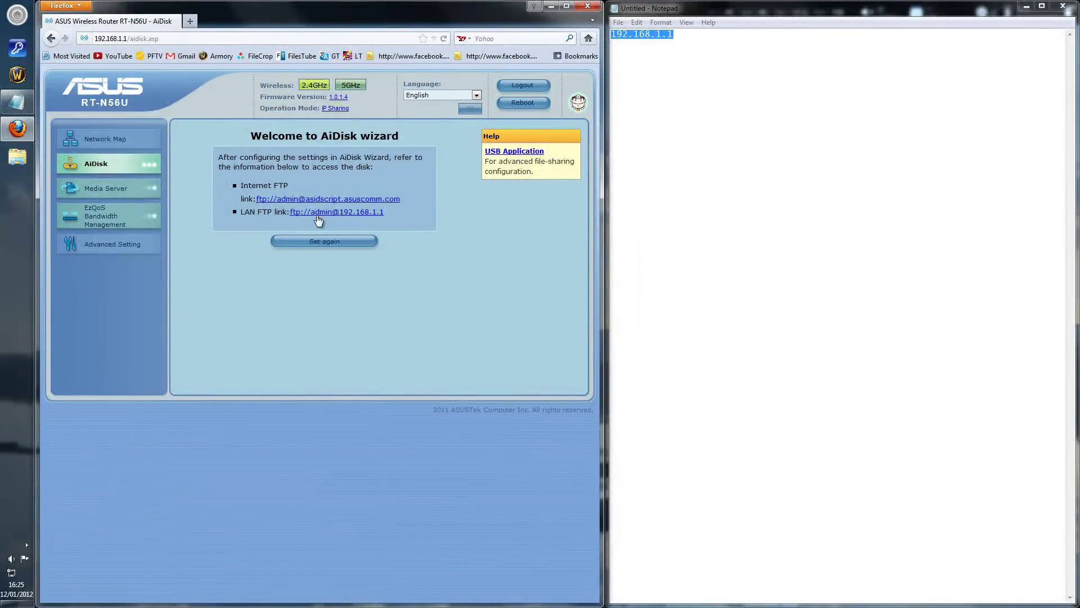
left_click(523, 153)
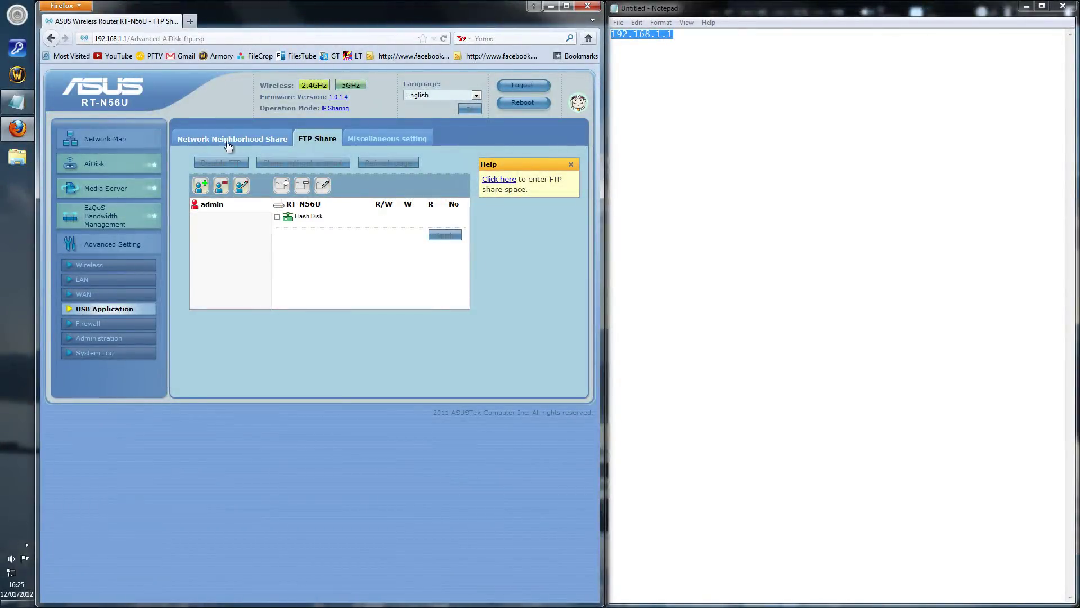
Step: Copy \\RT-N56U from the Network Neighborhood Share tab into the note
left_click(225, 140)
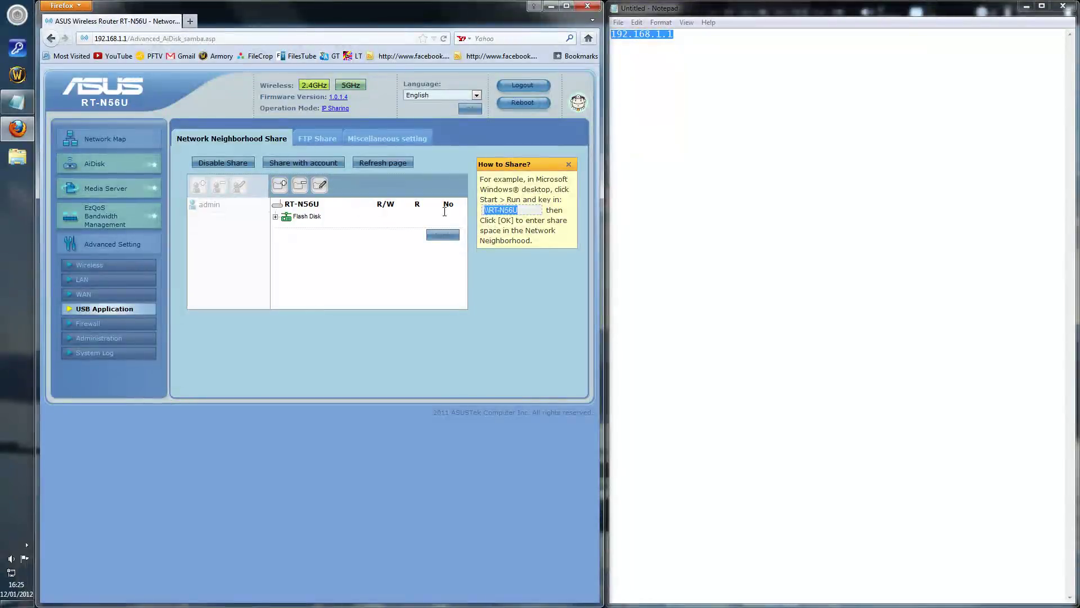
left_click(506, 209)
key("shift+Left")
key("shift+Left")
key("shift+Left")
key("shift+Left")
key("shift+Left")
key("shift+Left")
key("super+c")
left_click(712, 104)
key("ctrl+v")
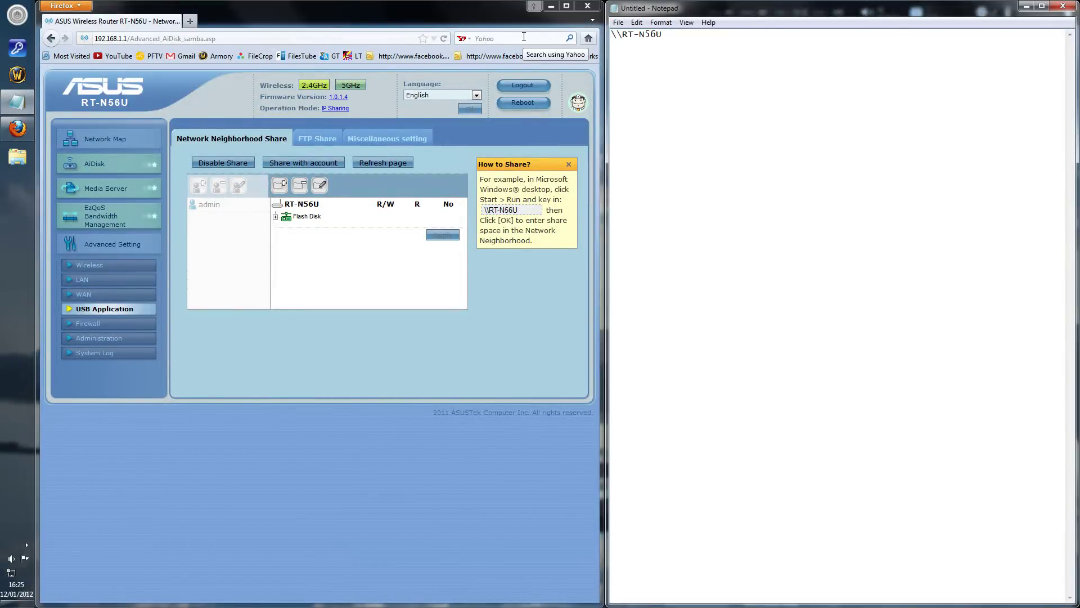
Step: Expand the Flash Disk and AiDisk_a1 folders in the share tree
left_click(276, 217)
left_click(297, 225)
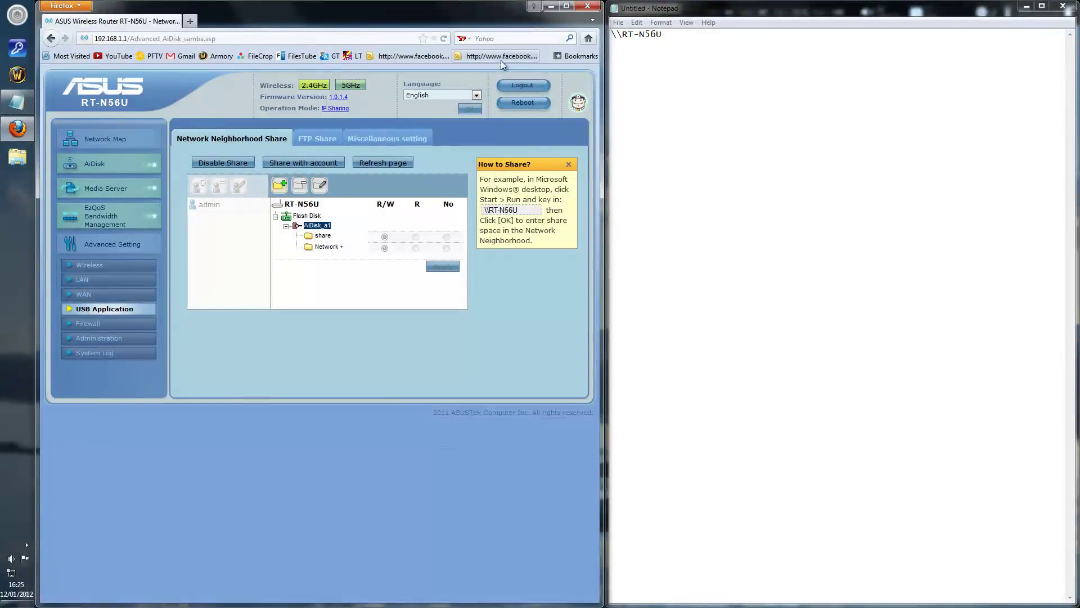
Step: Close Firefox and open the \\RT-N56U share from the Run box
left_click(588, 7)
key("super+r")
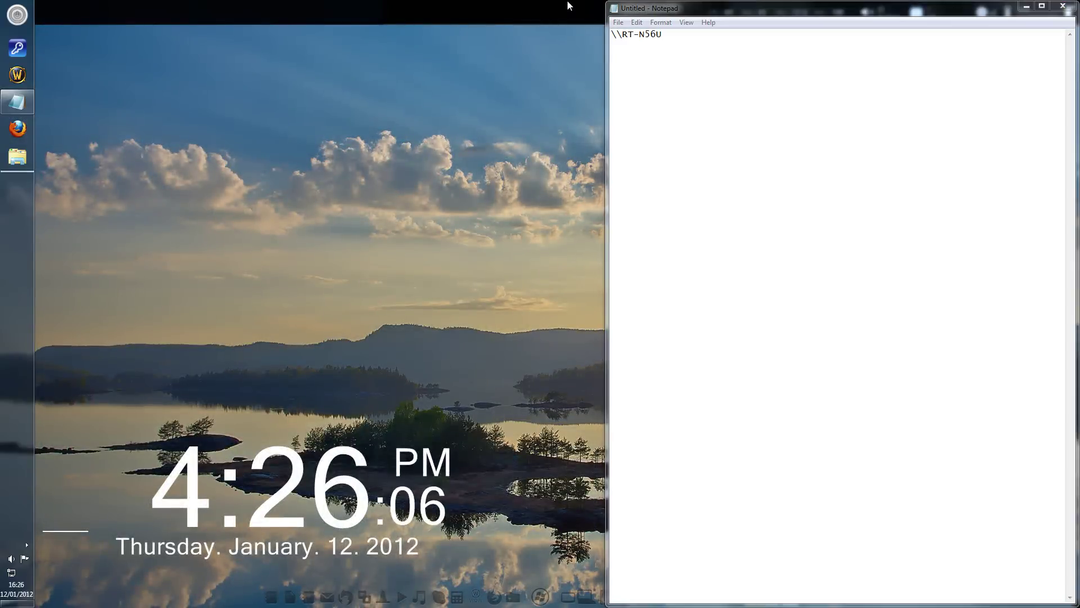
key("ctrl+v")
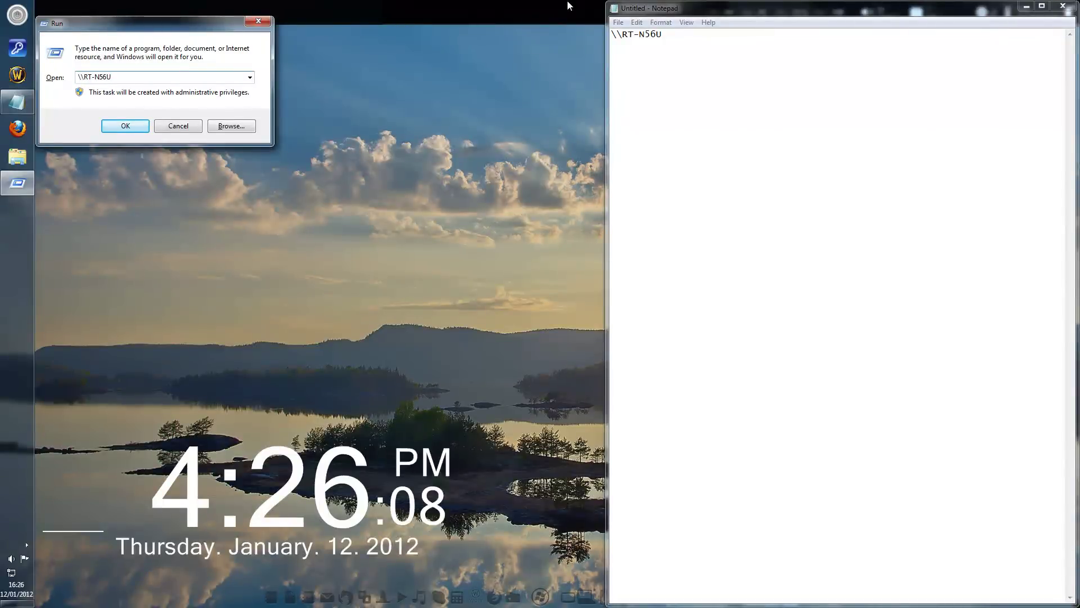
key("Return")
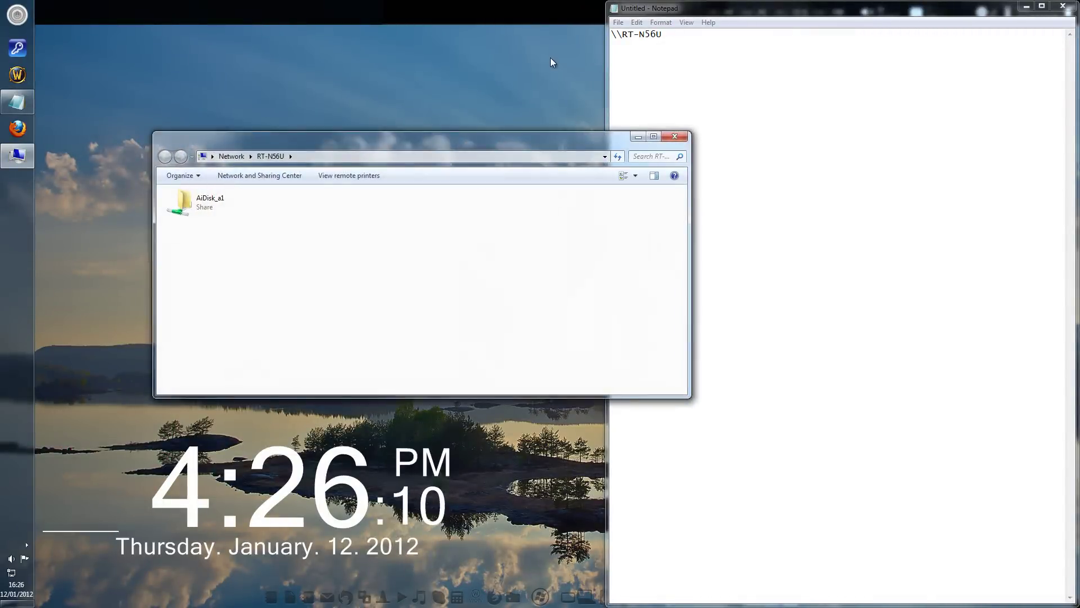
Step: Dock the share window left, view AiDisk_a1's contents, and close the window
left_click_drag(448, 135, 34, 153)
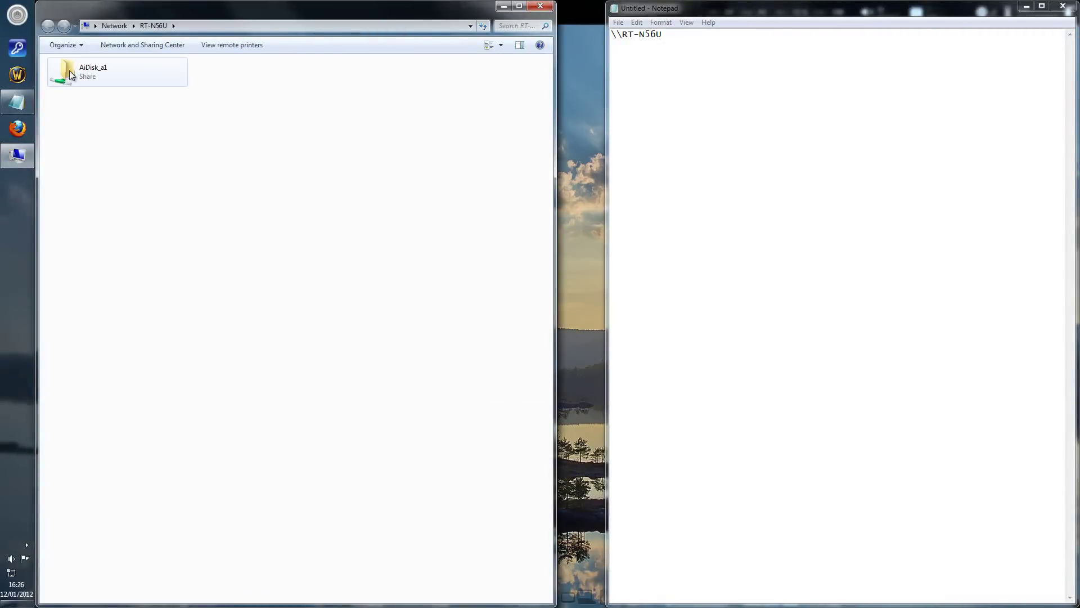
double_click(70, 70)
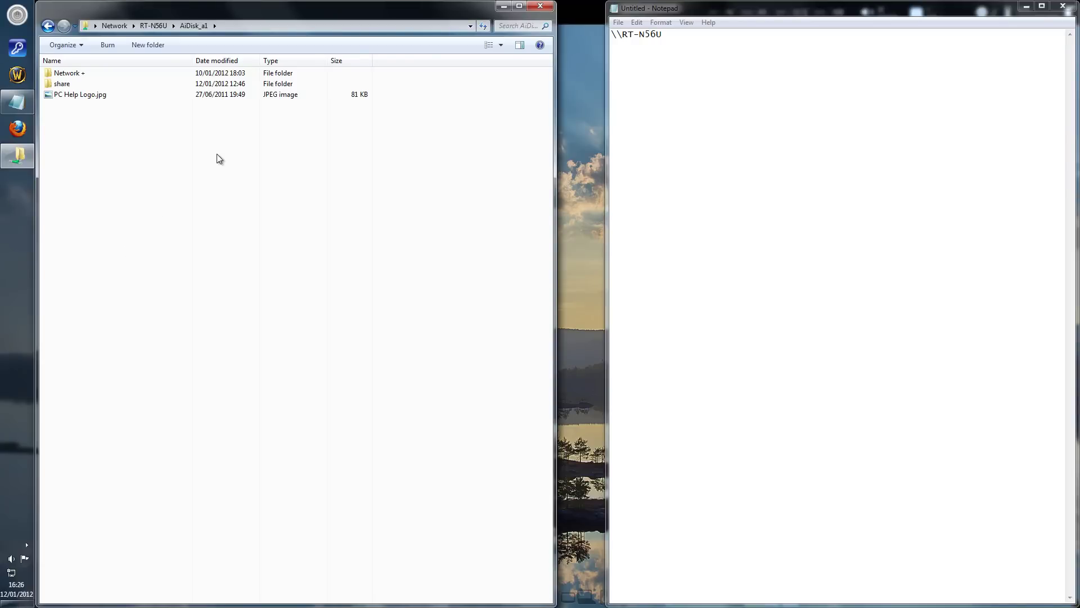
left_click(541, 8)
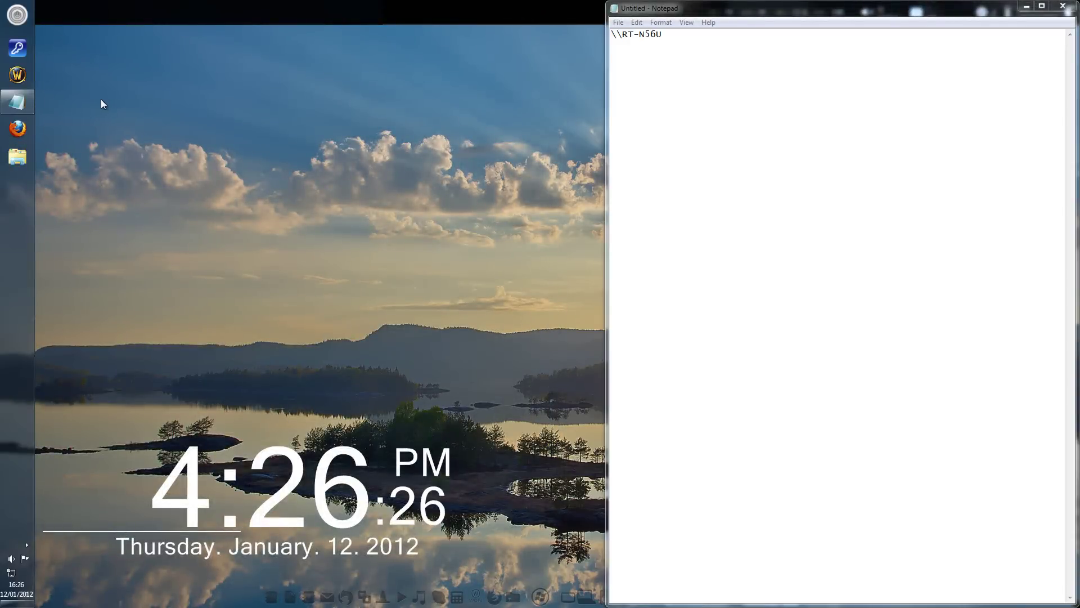
Step: Open Computer and launch Add a network location from its empty-area menu
key("super+e")
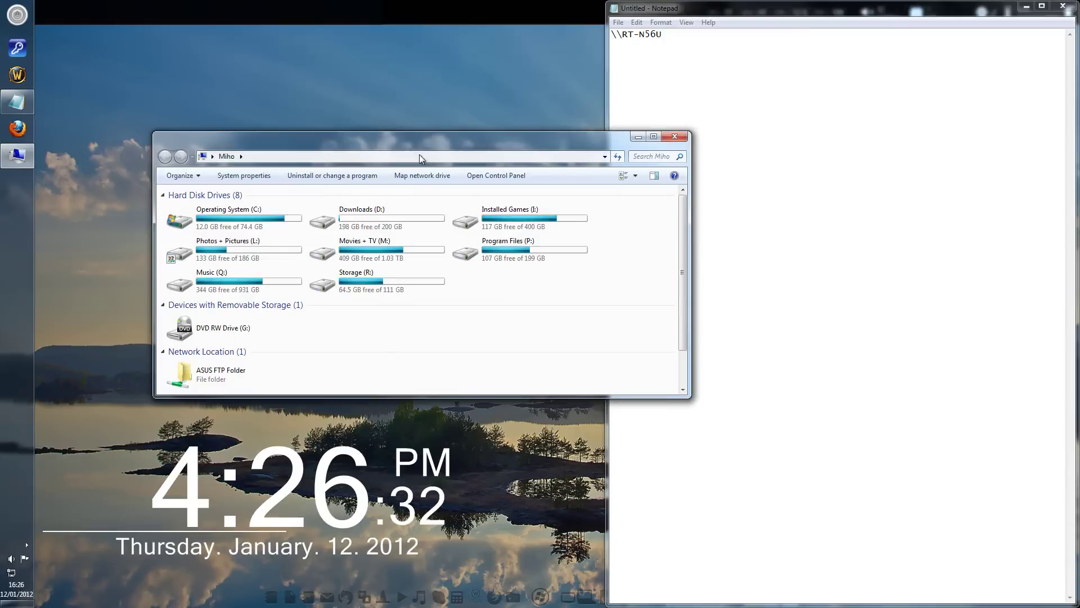
left_click_drag(421, 146, 2, 147)
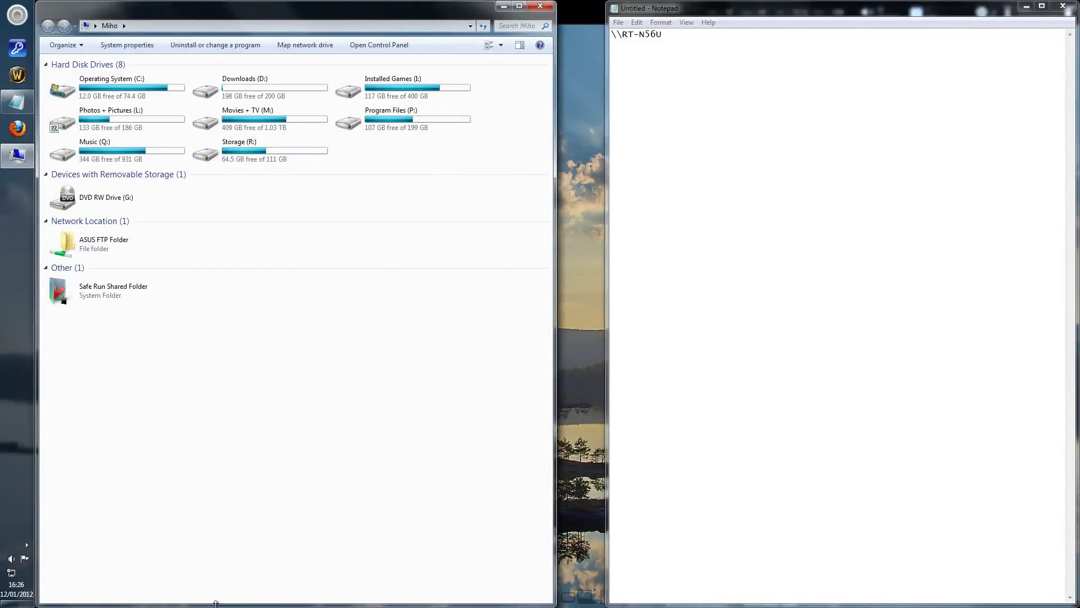
right_click(143, 359)
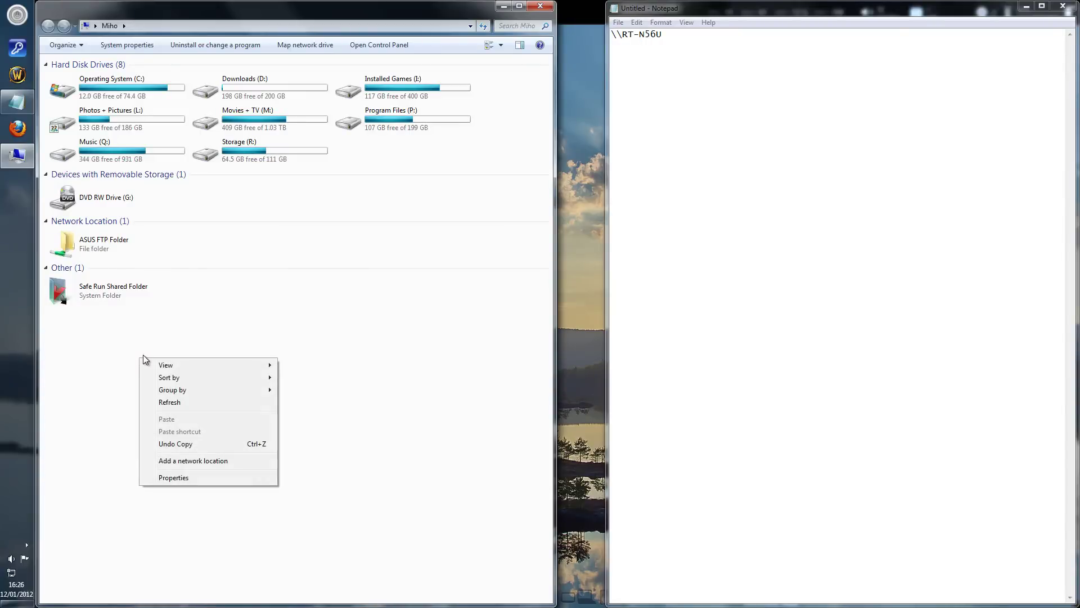
left_click(174, 462)
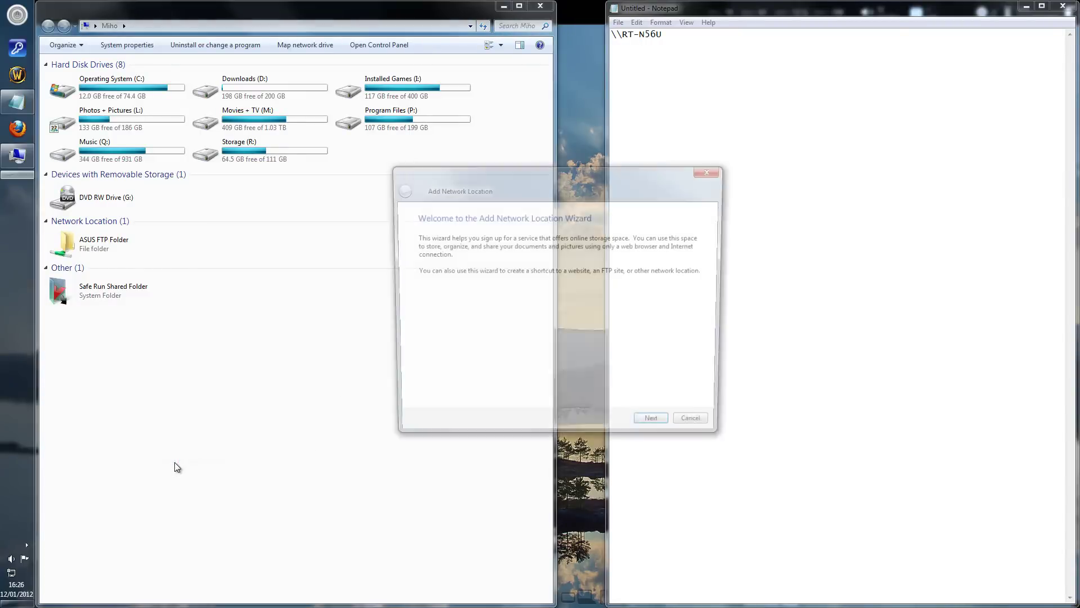
mouse_move(544, 191)
left_mouse_down()
mouse_move(354, 204)
mouse_move(327, 186)
left_mouse_up()
Step: Target \\RT-N56U\AiDisk_a1 by pasting \\RT-N56U and browsing to the AiDisk_a1 share
left_click(418, 434)
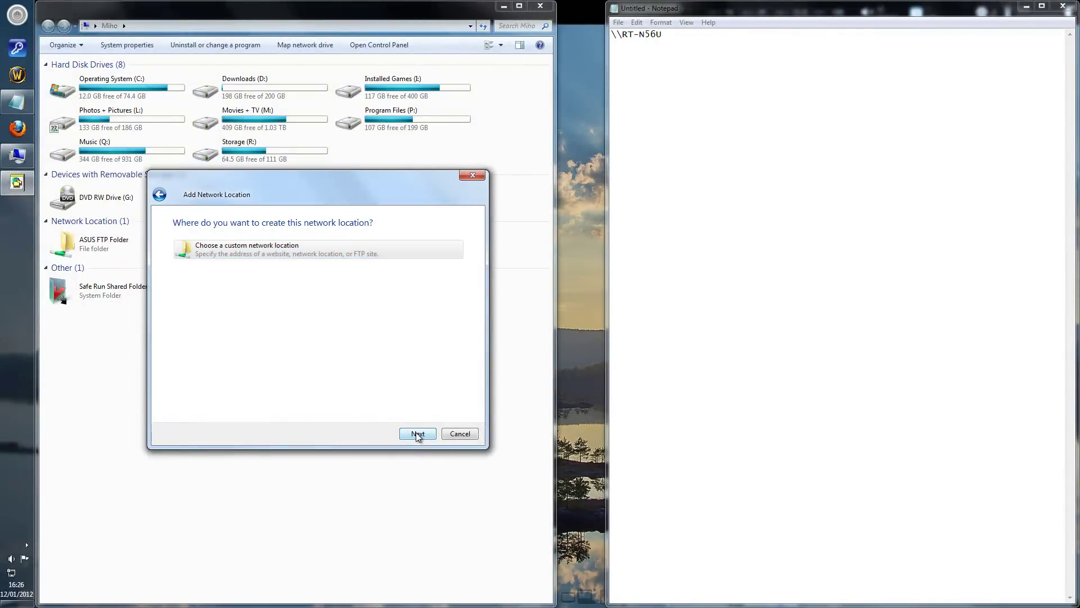
left_click(417, 433)
right_click(248, 291)
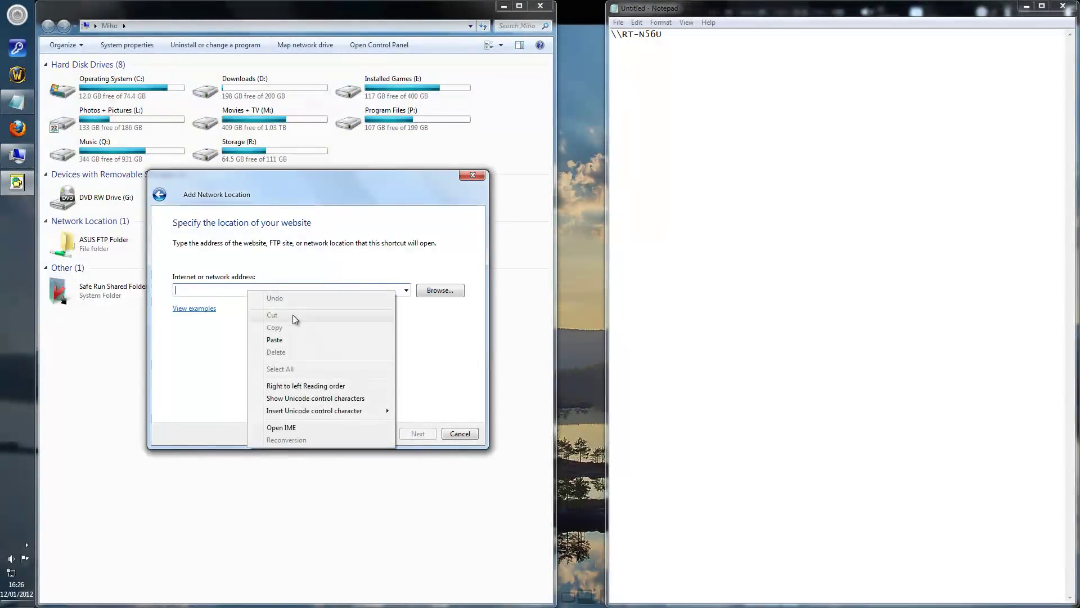
left_click(282, 340)
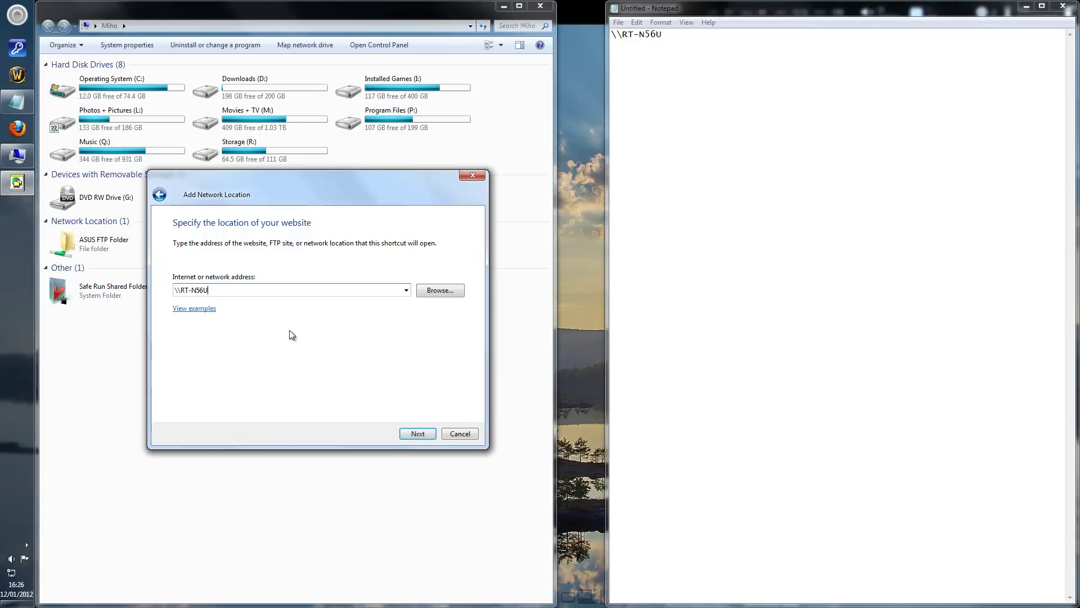
left_click(440, 290)
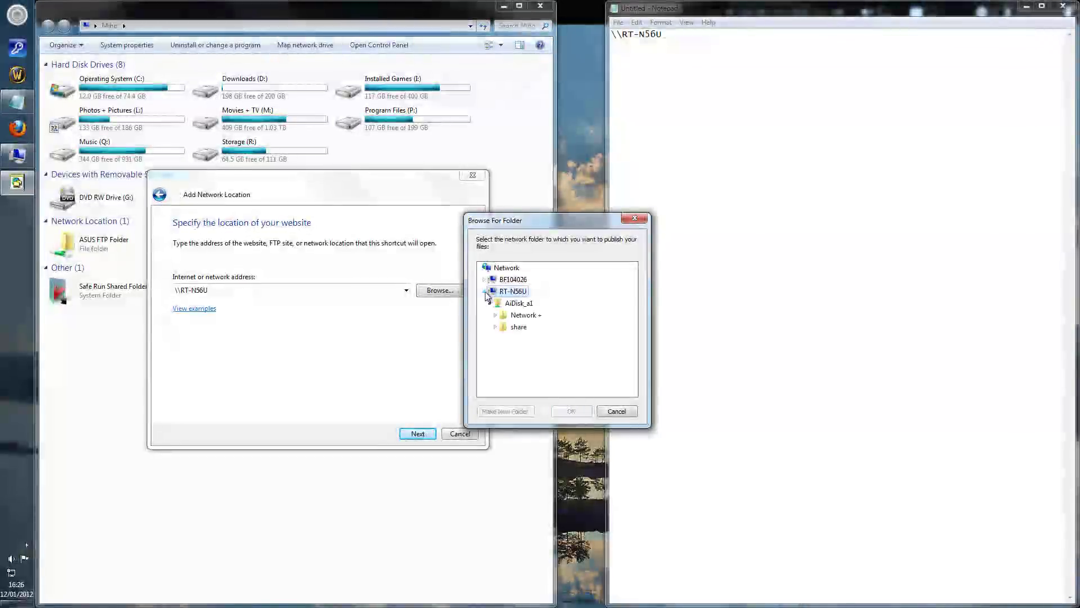
left_click(516, 304)
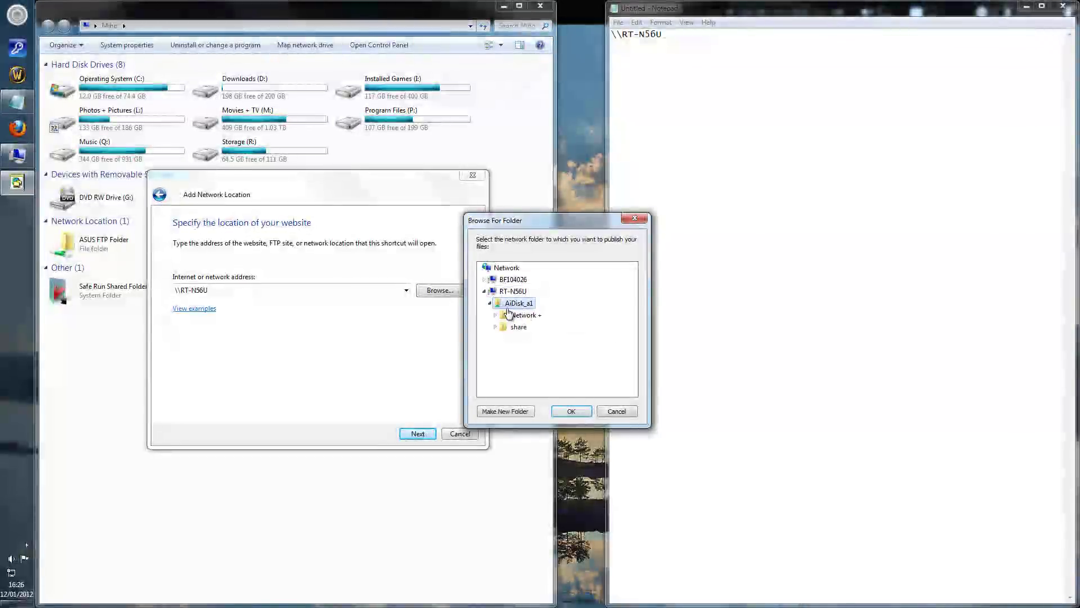
left_click(571, 411)
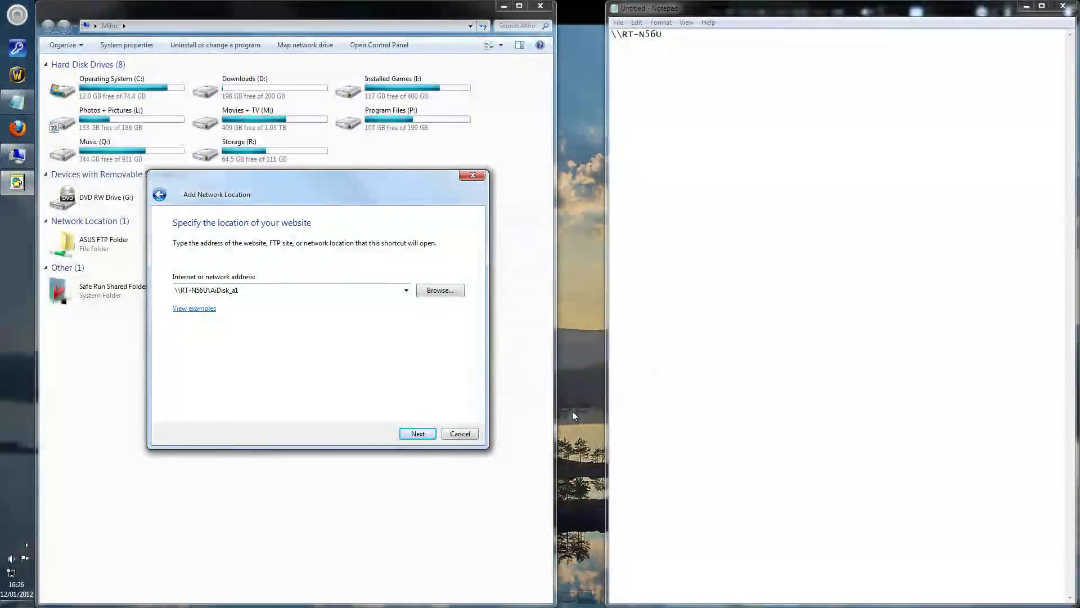
Step: Replace the suggested name with 'Tutorial FTP Folder' and advance to the completion page
left_click(419, 433)
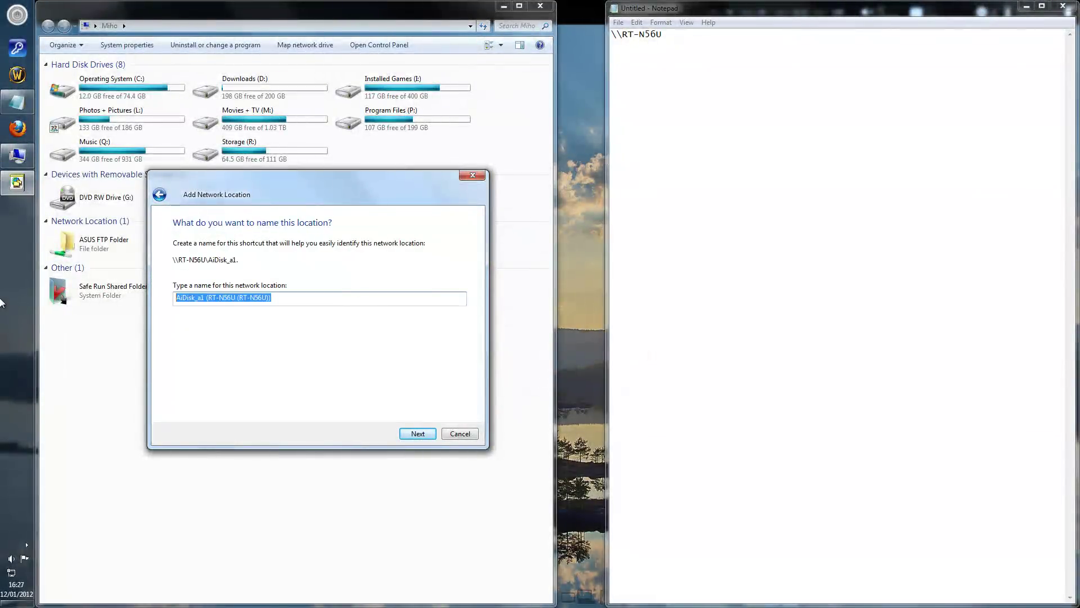
key("BackSpace")
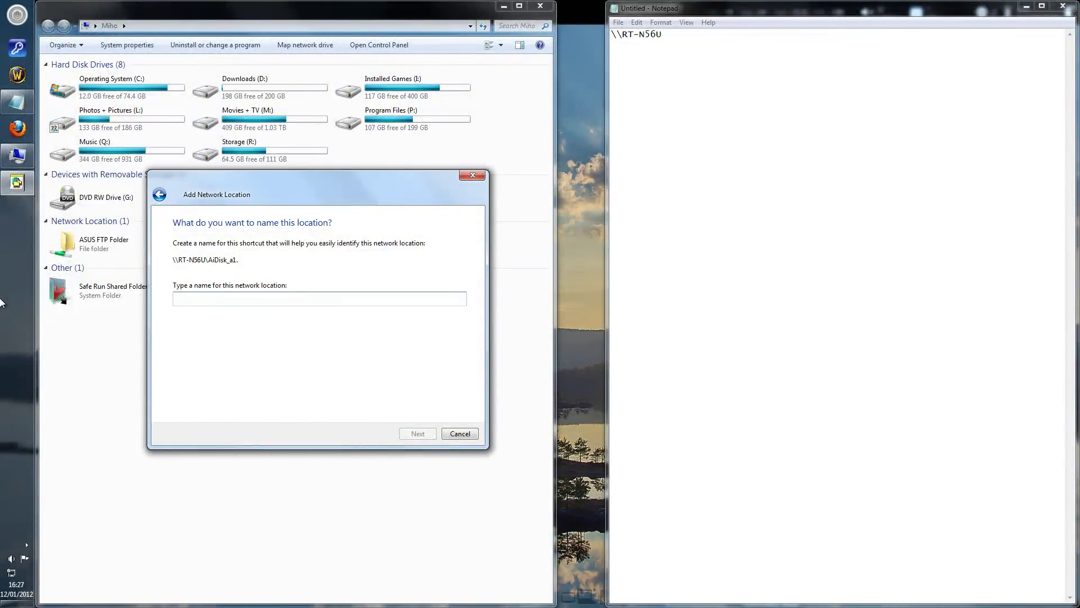
type("Tutorial FTP Folder")
left_click(109, 245)
key("alt+Tab")
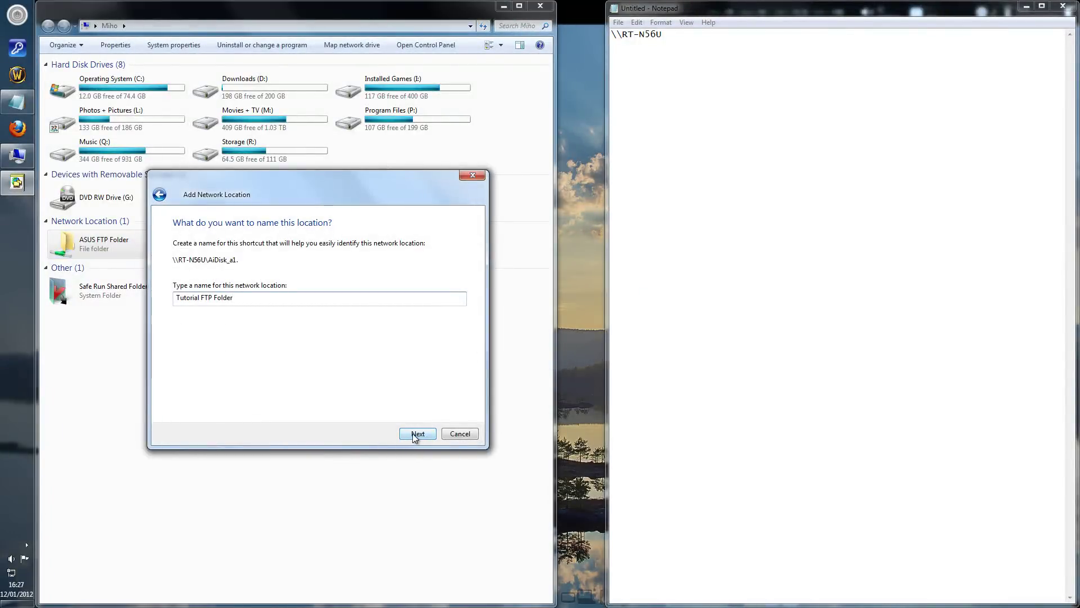
left_click(417, 435)
Step: Finish the wizard, dock the AiDisk_a1 window right, check its folders, and close it
left_click(418, 435)
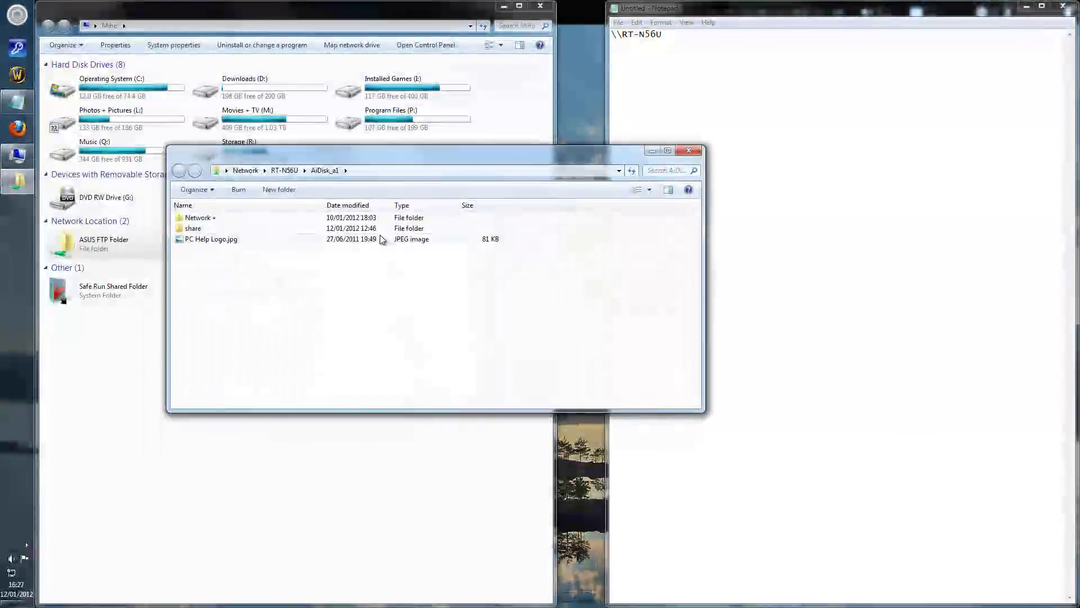
left_click_drag(380, 152, 1079, 114)
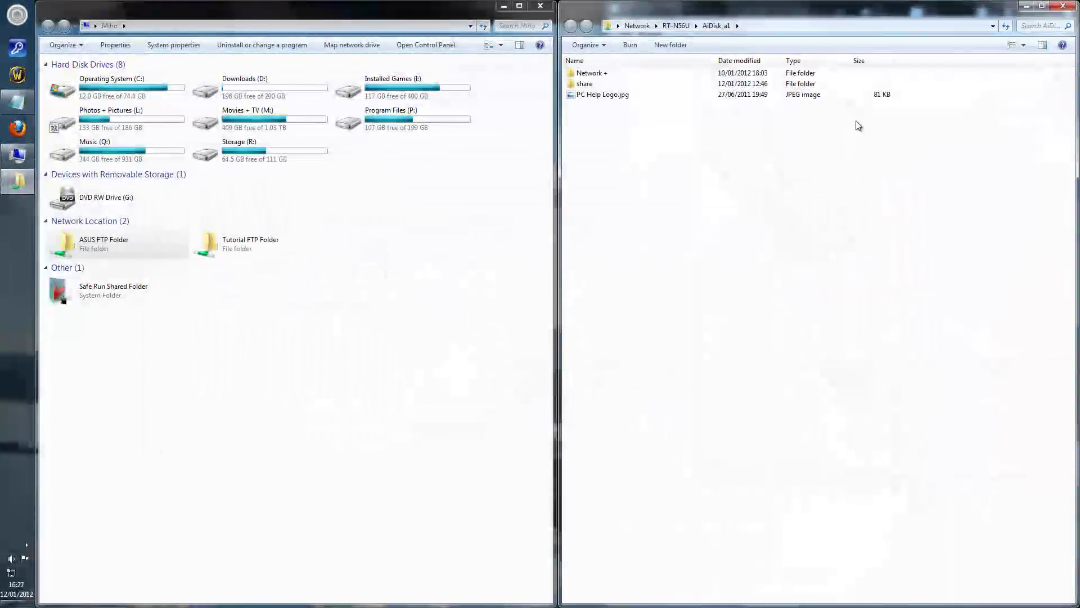
left_click(590, 75)
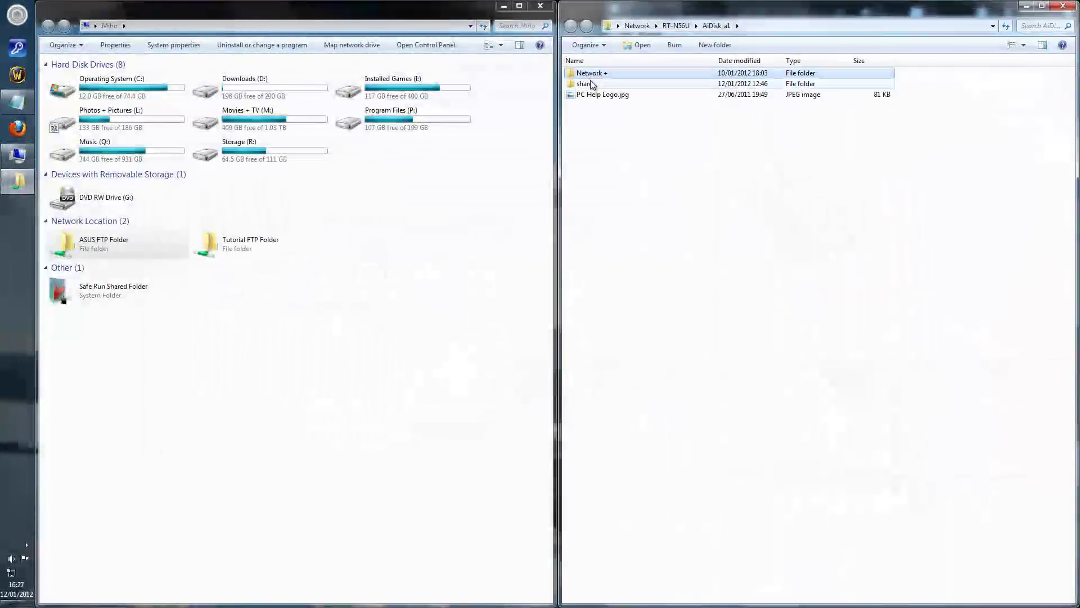
left_click(585, 84)
left_click(1064, 5)
Step: Open Tutorial FTP Folder from Computer, then close the Computer window
left_click(256, 243)
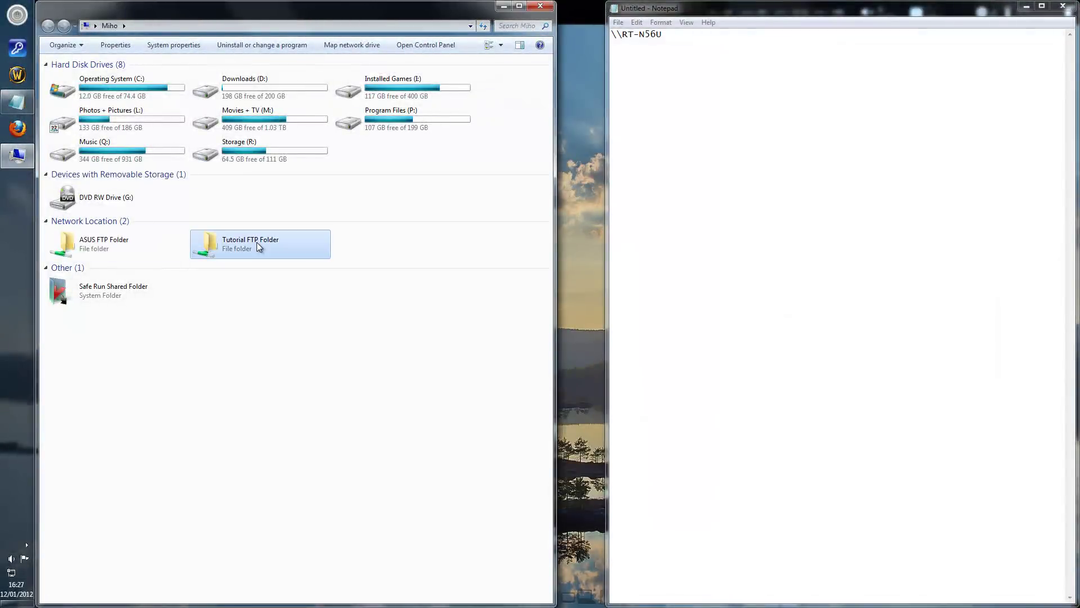
double_click(257, 243)
left_click(540, 6)
Step: Close Notepad without saving, then open Tutorial FTP Folder from Computer to view its shared files
left_click(1062, 7)
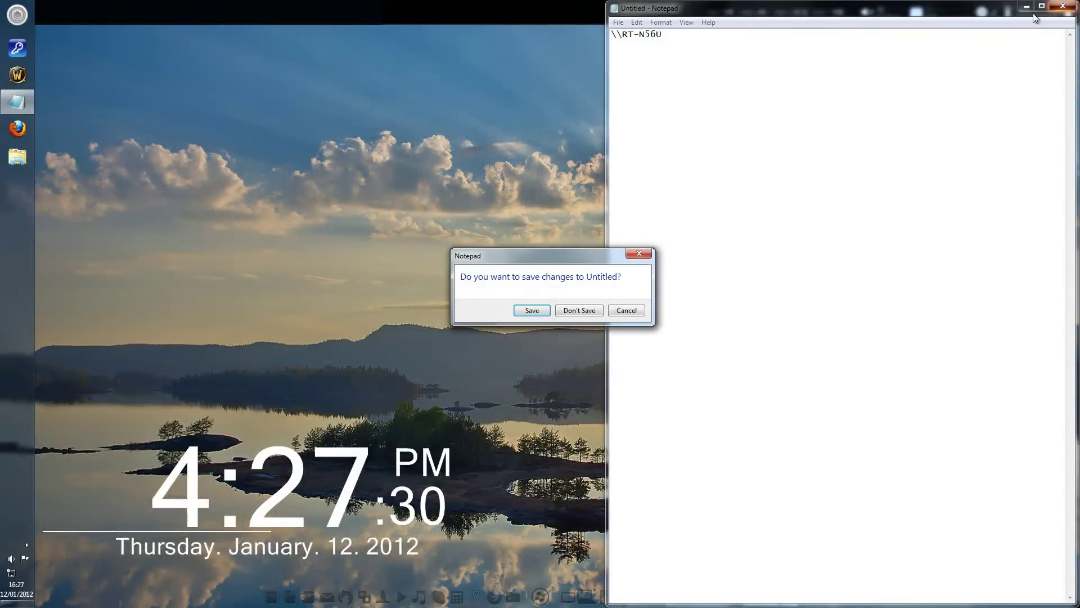
key("n")
key("super+e")
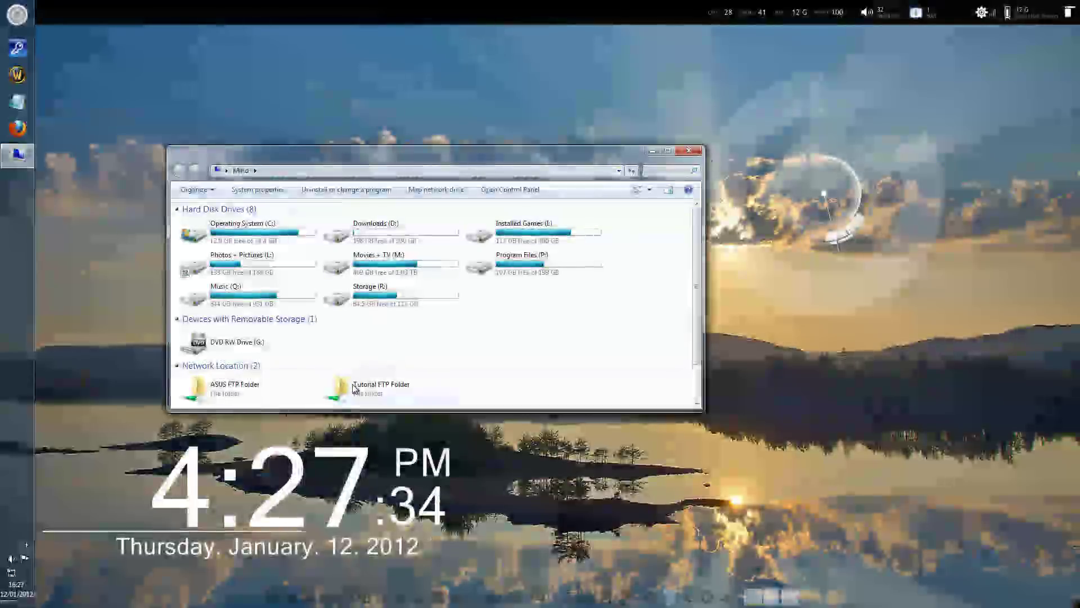
double_click(353, 387)
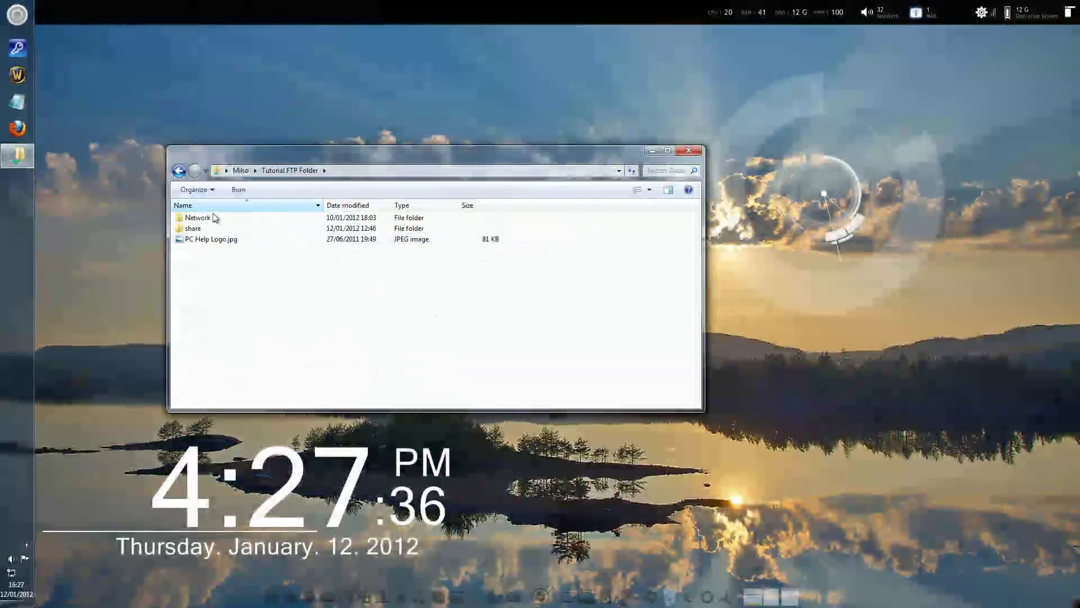